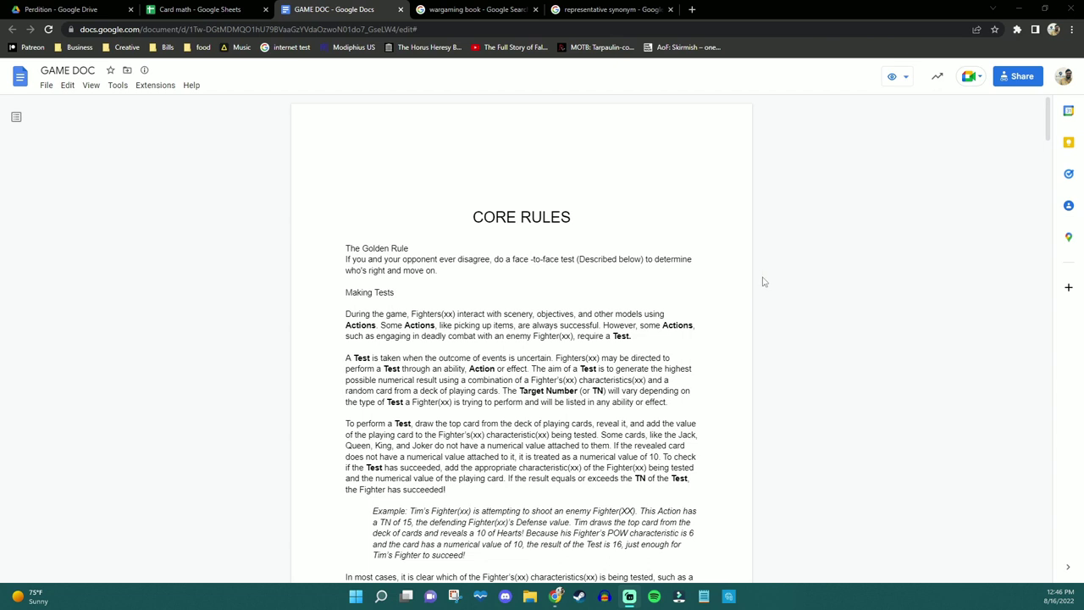
Skim the GAME DOC rules from Core Rules through card effects, fighter and weapon statistics, and game phases to Actions.
scroll(762, 282, down, 1)
scroll(573, 251, down, 5)
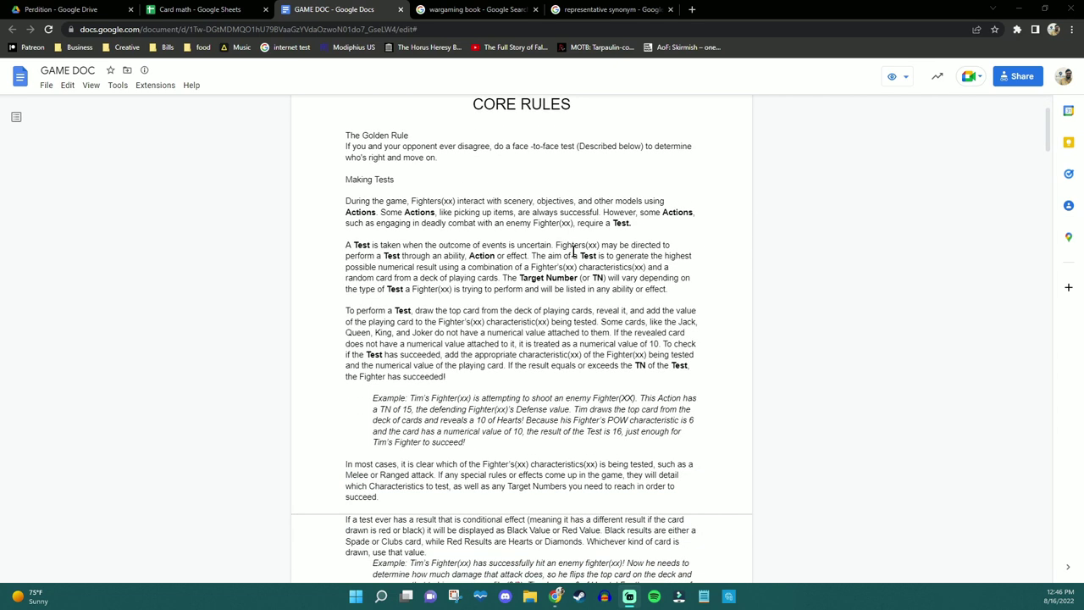
scroll(575, 251, down, 2)
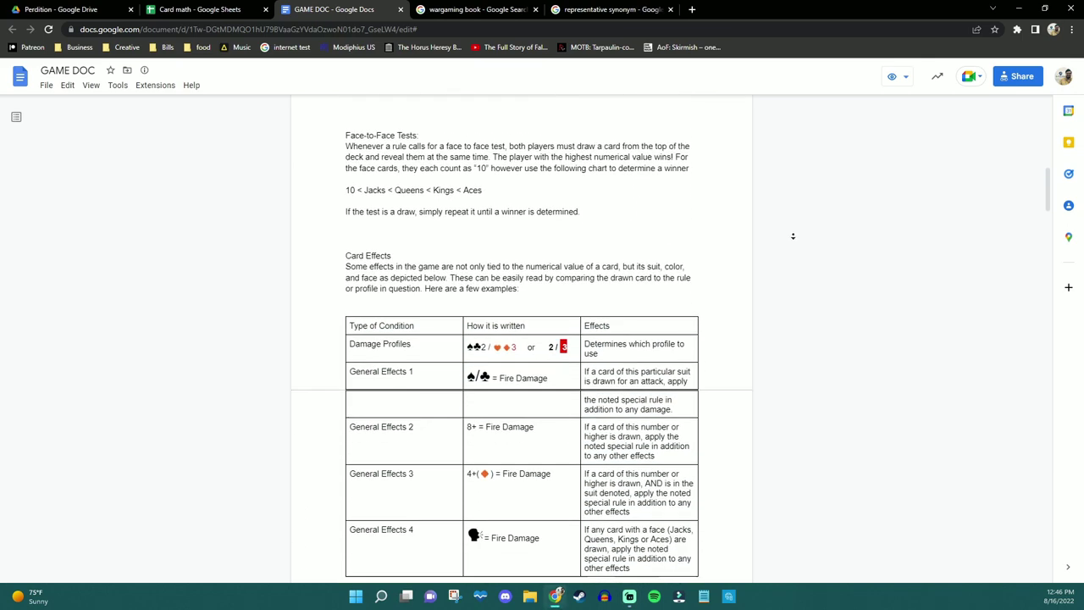
scroll(793, 236, down, 10)
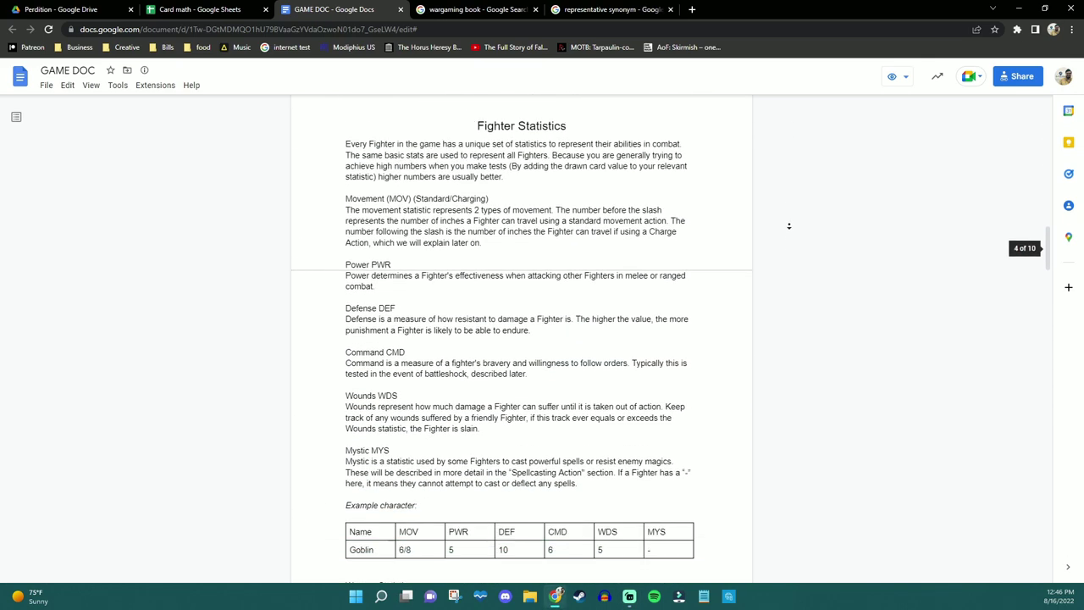
scroll(788, 226, down, 3)
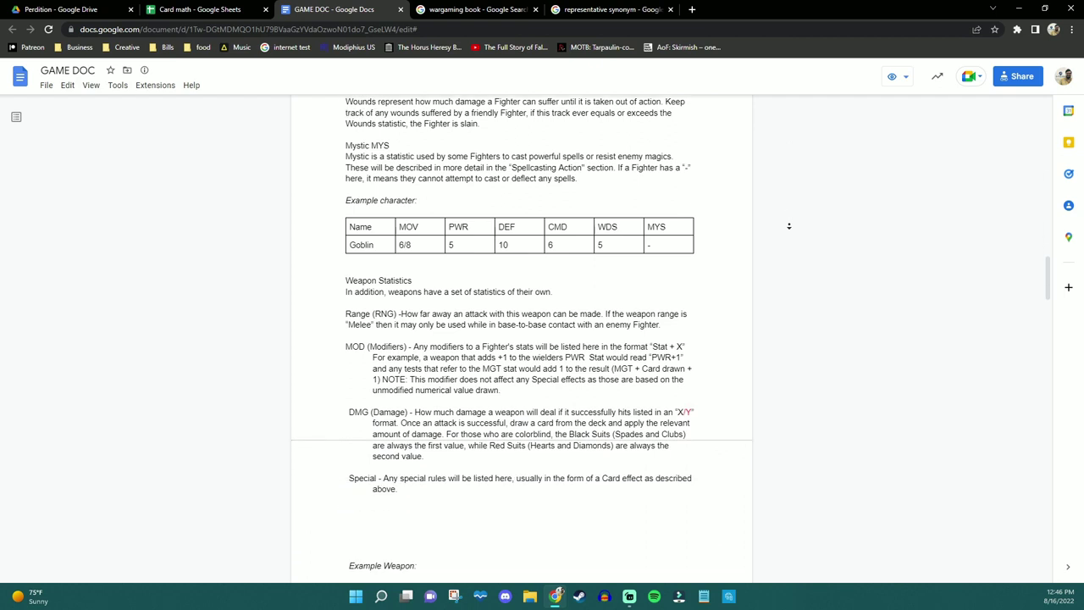
scroll(788, 226, down, 5)
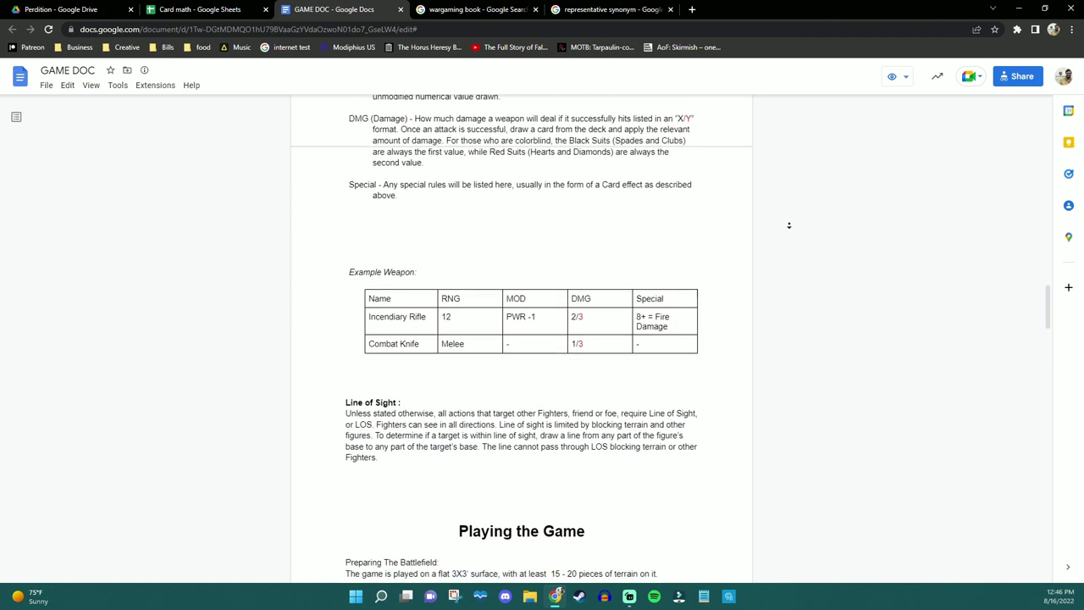
scroll(788, 225, down, 7)
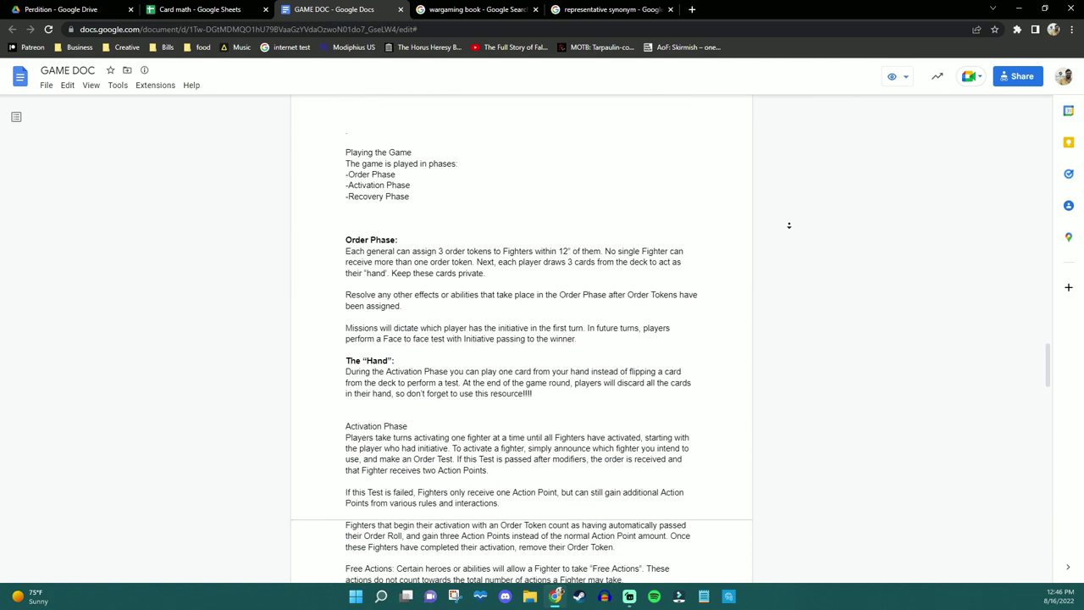
scroll(789, 226, down, 5)
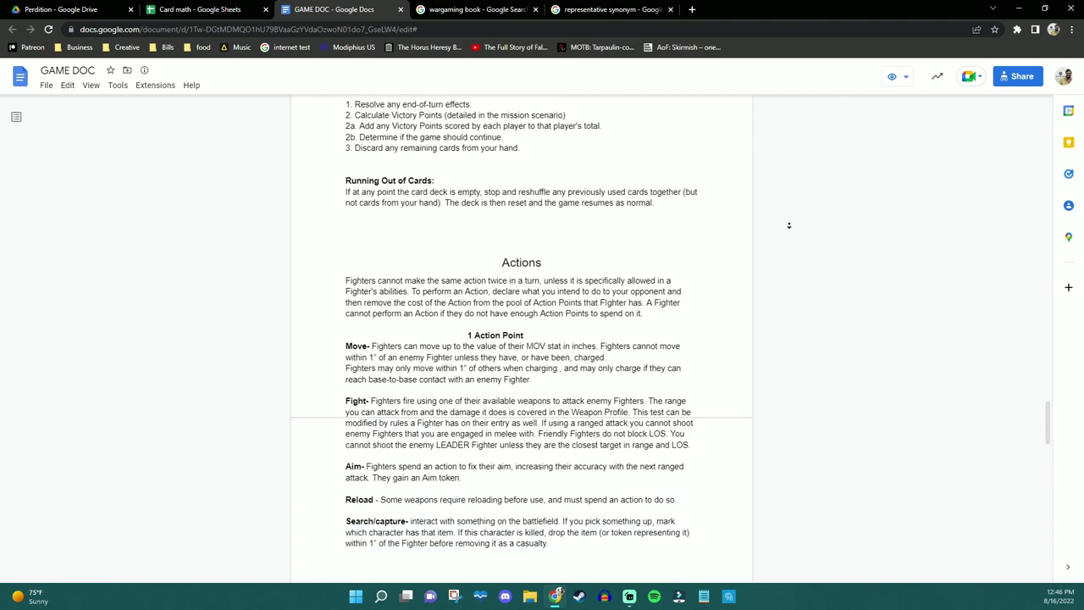
scroll(789, 225, down, 7)
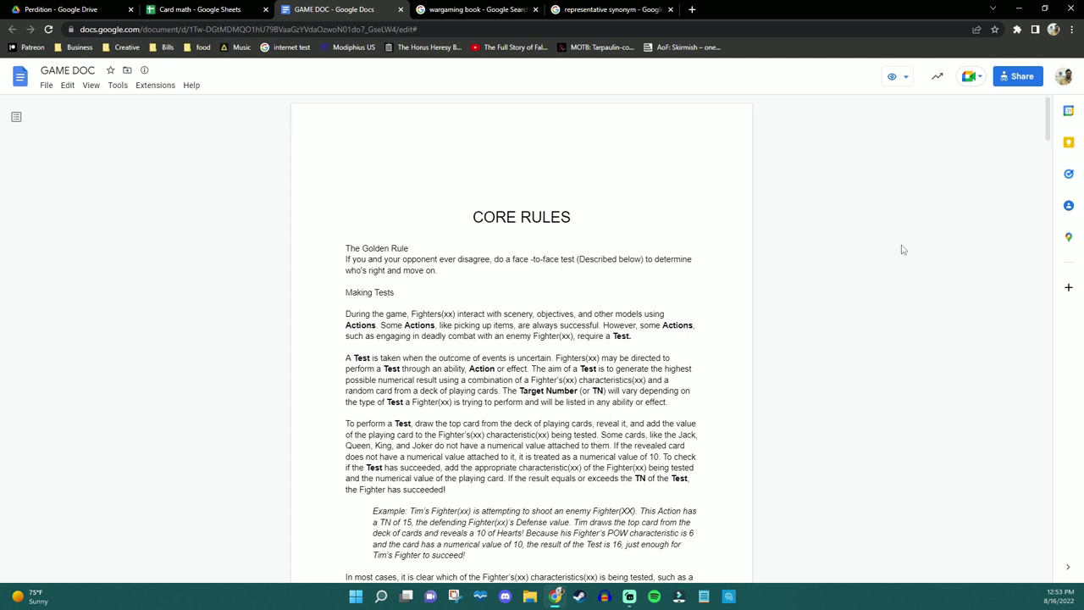
Examine the Card Effects table, highlighting how the suit, number and face-card conditions of General Effects 1 to 4 are written.
scroll(484, 314, down, 8)
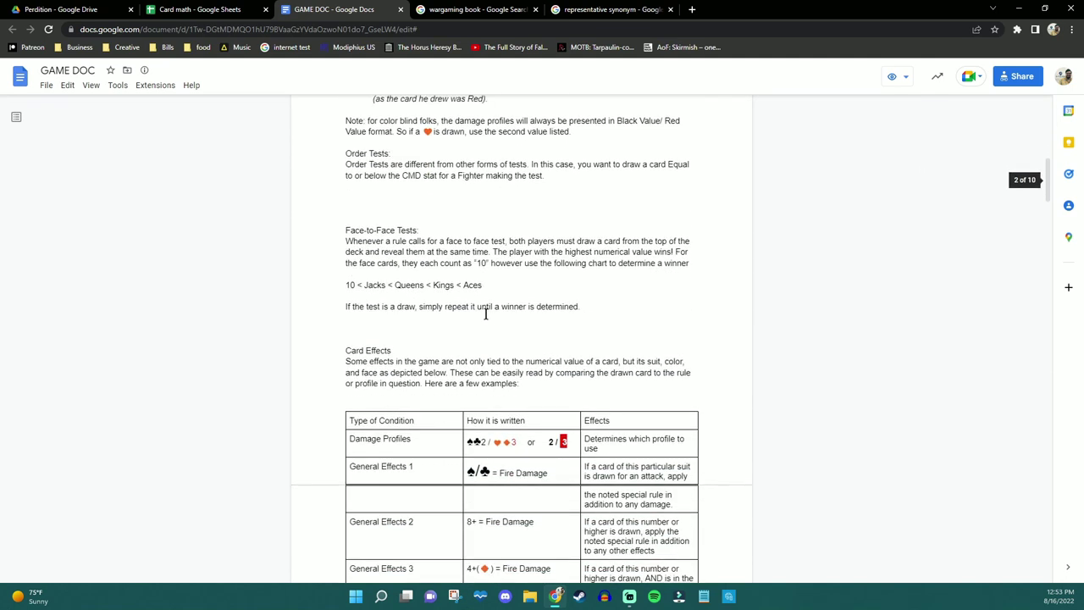
scroll(486, 314, down, 3)
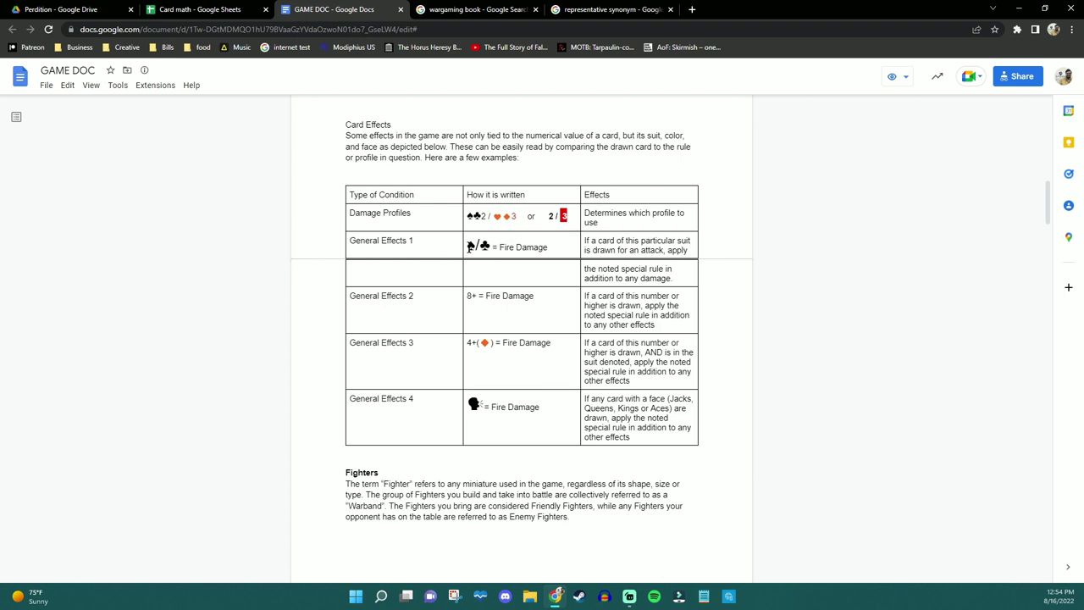
drag(467, 246, 487, 245)
drag(547, 246, 488, 247)
click(534, 246)
drag(466, 246, 492, 246)
click(484, 296)
double_click(471, 294)
drag(467, 340, 547, 342)
click(547, 342)
drag(470, 239, 524, 403)
click(525, 403)
Highlight the two Damage Profiles notations in the Card Effects table, plus the General Effects notations below them.
drag(467, 216, 518, 217)
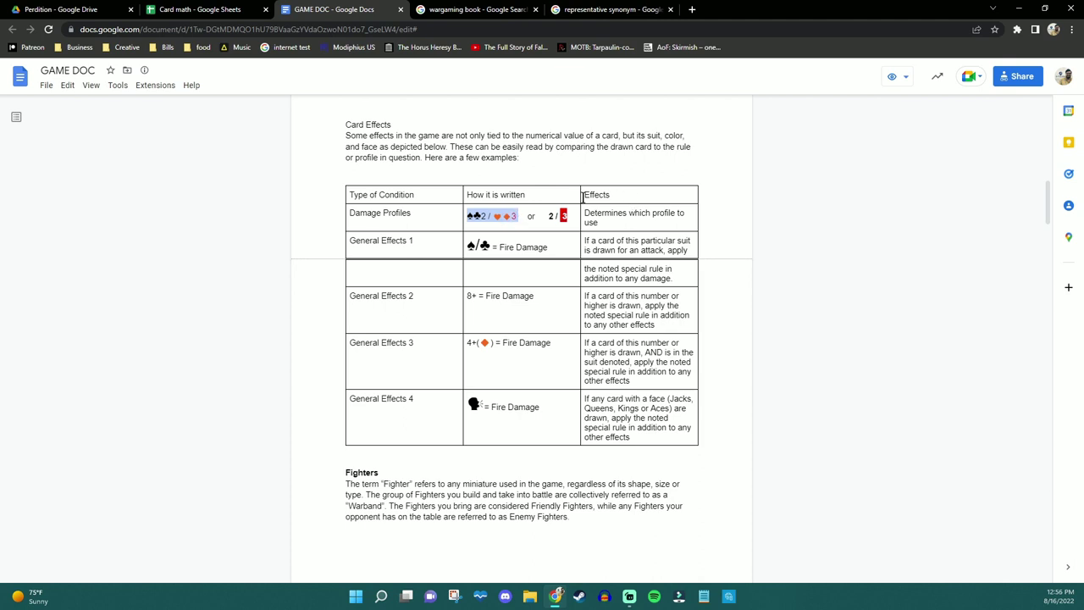
click(548, 219)
double_click(549, 218)
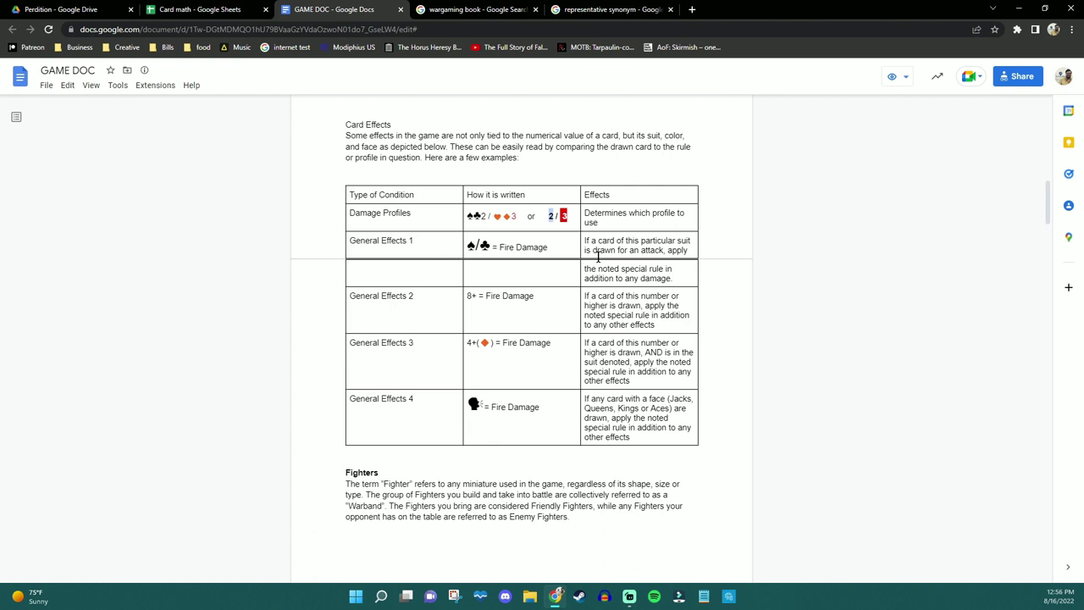
drag(467, 246, 583, 414)
click(581, 413)
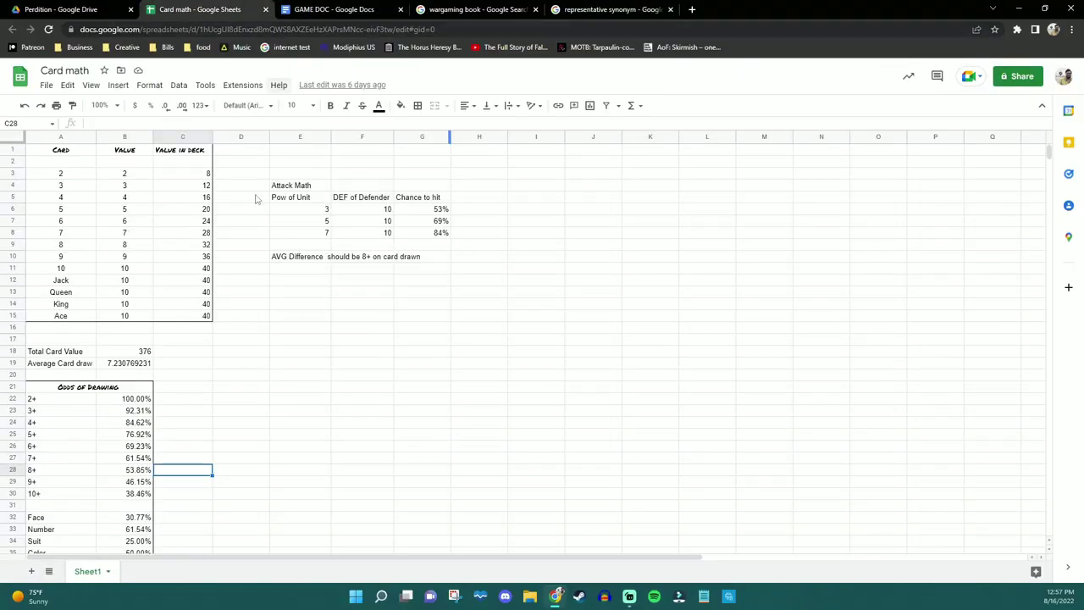
Examine the card values, attack math and odds of drawing in the Card math spreadsheet.
scroll(448, 232, down, 3)
scroll(448, 233, down, 2)
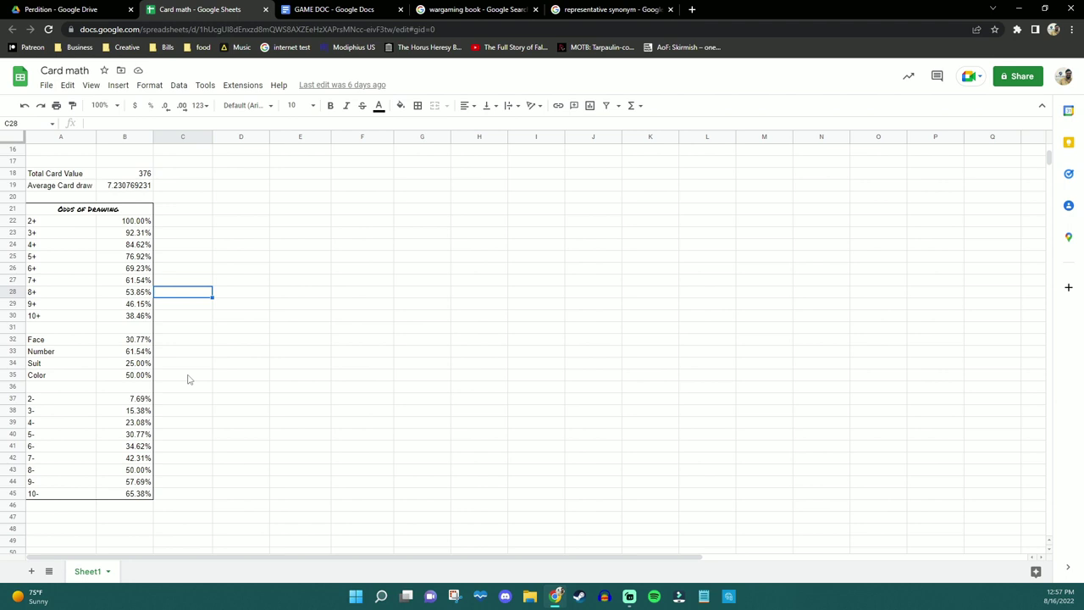
scroll(233, 375, up, 4)
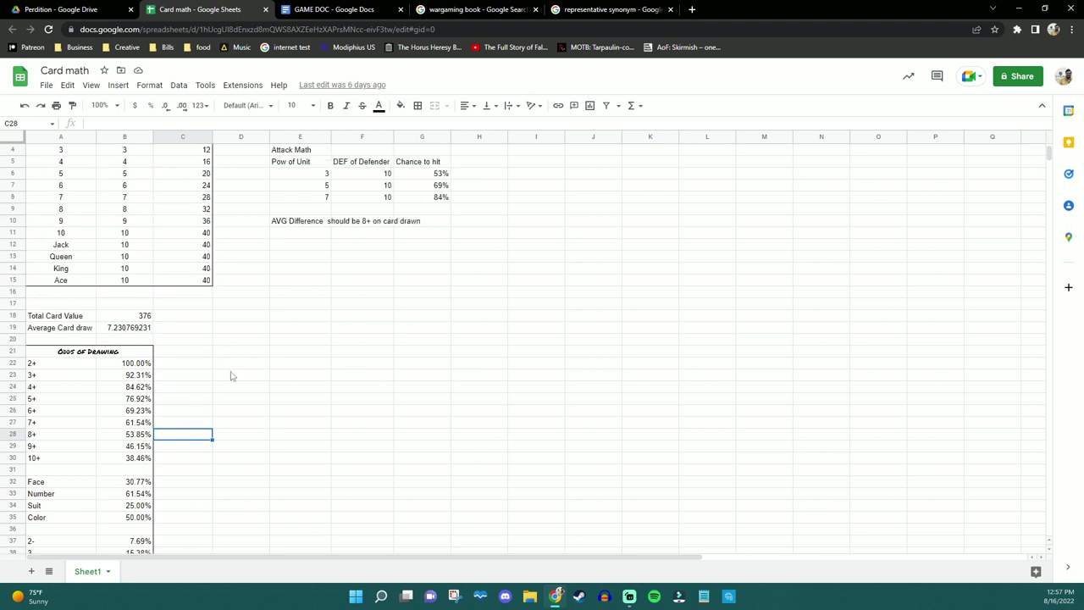
scroll(232, 375, up, 1)
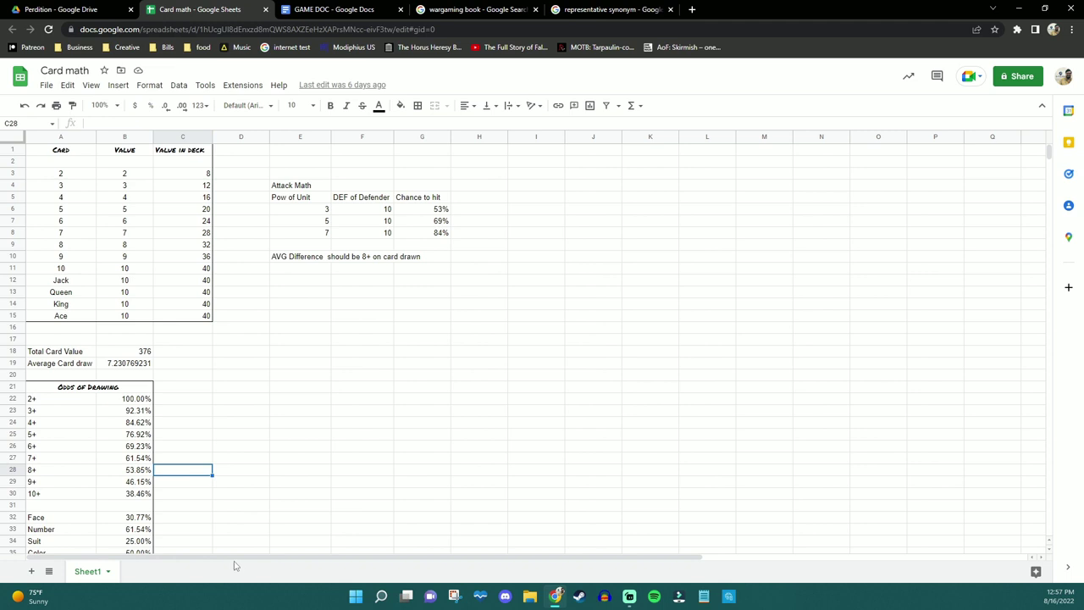
scroll(271, 477, down, 4)
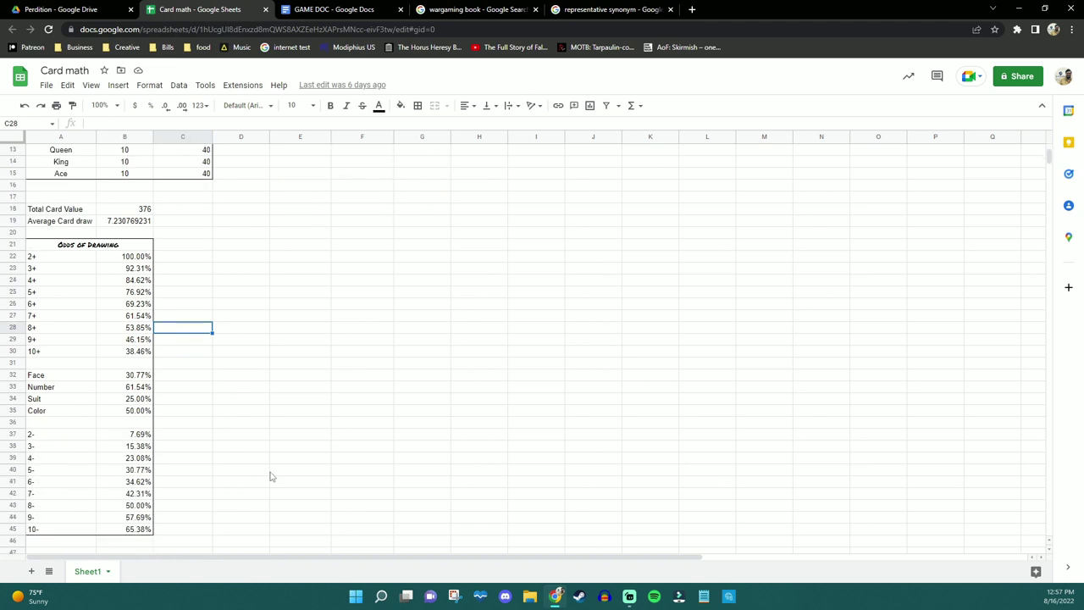
scroll(271, 477, up, 1)
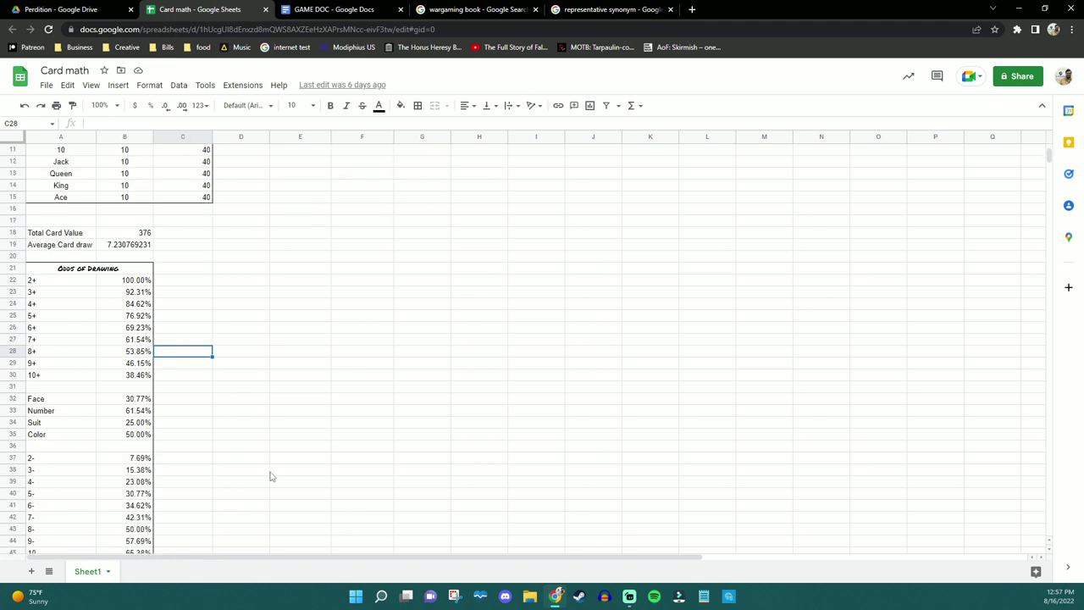
scroll(271, 477, up, 3)
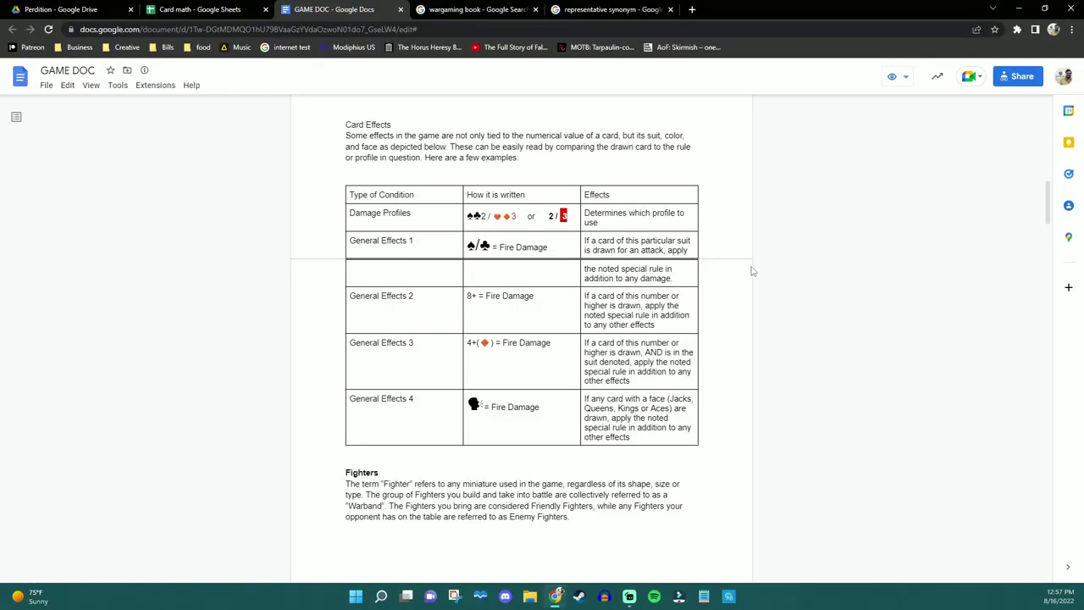
Review the fighter statistics, weapon statistics and game phase rules in GAME DOC, returning to the Card Effects table.
scroll(754, 270, down, 5)
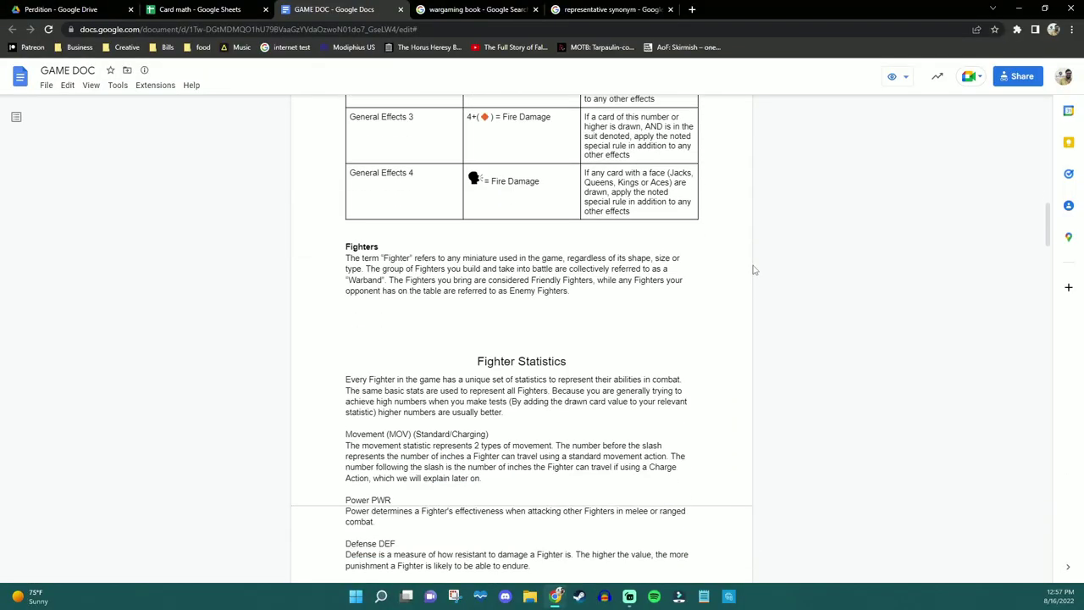
scroll(754, 269, down, 2)
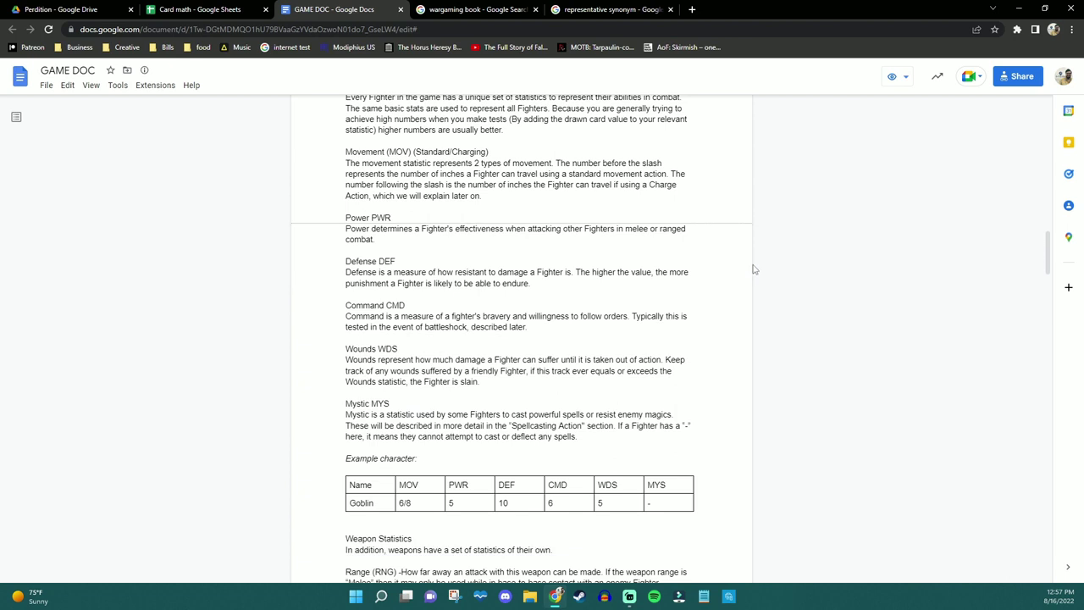
scroll(754, 270, down, 3)
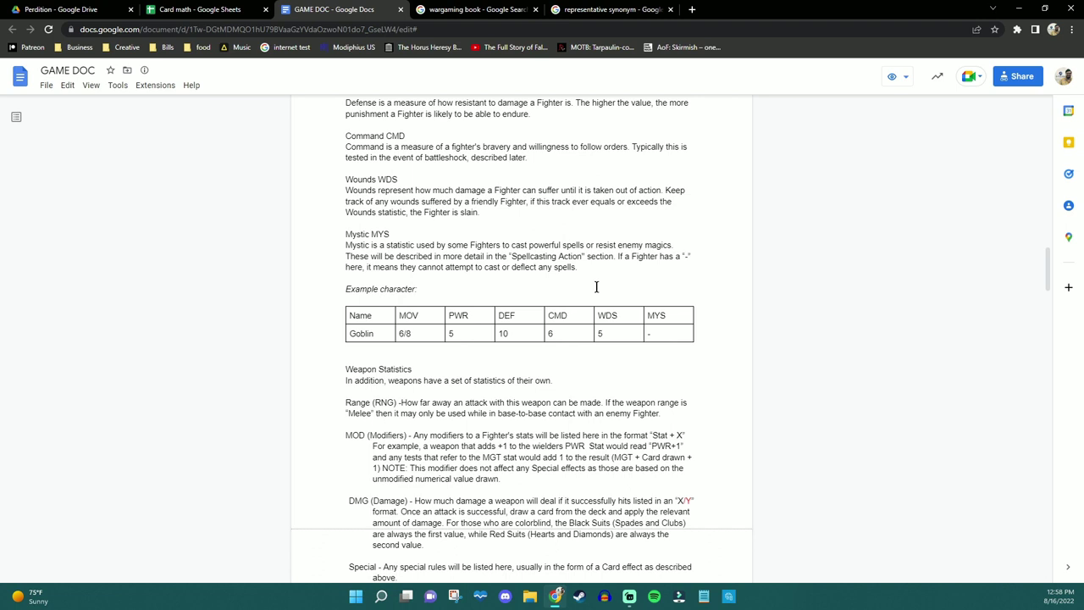
scroll(597, 287, down, 6)
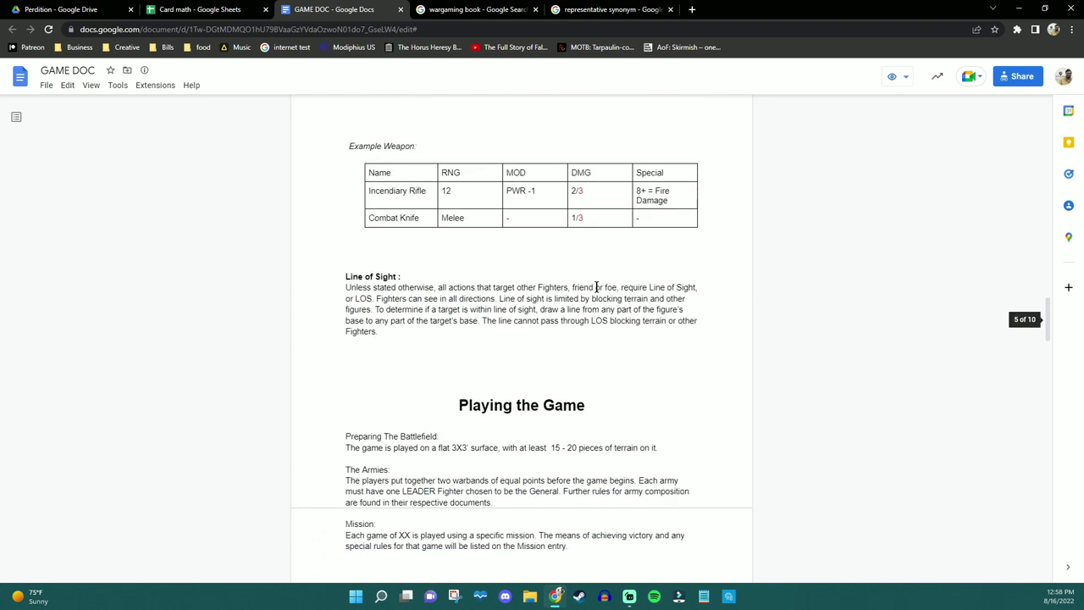
scroll(597, 287, down, 3)
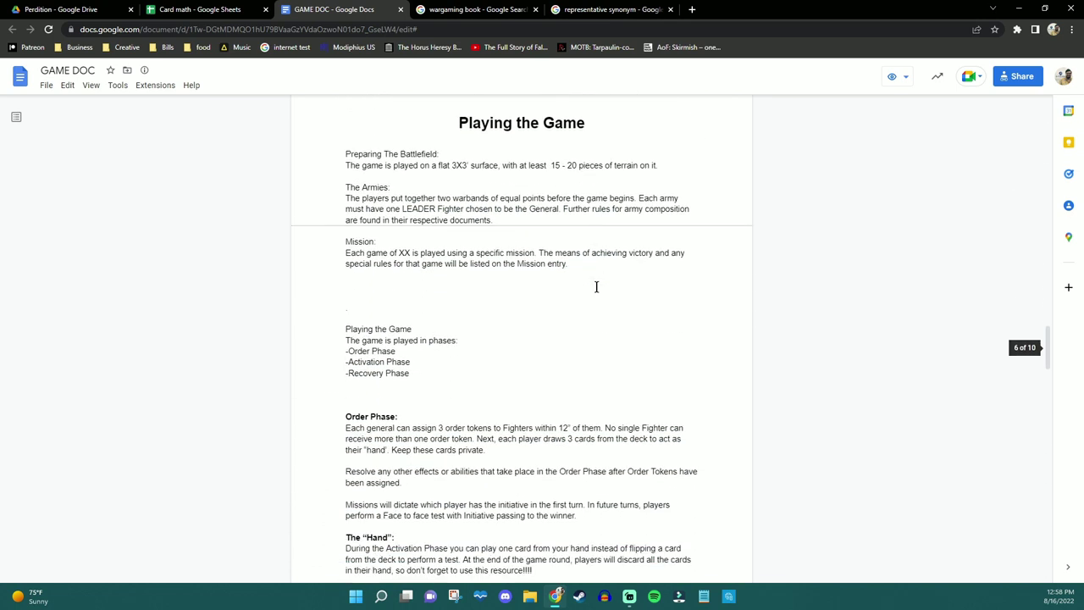
scroll(596, 288, down, 3)
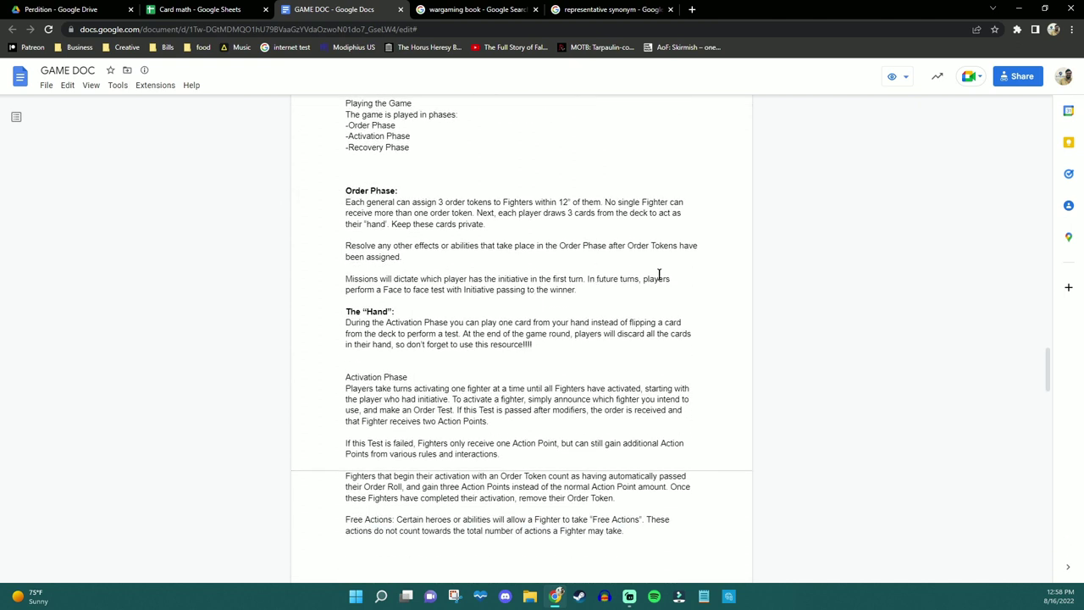
scroll(721, 322, down, 5)
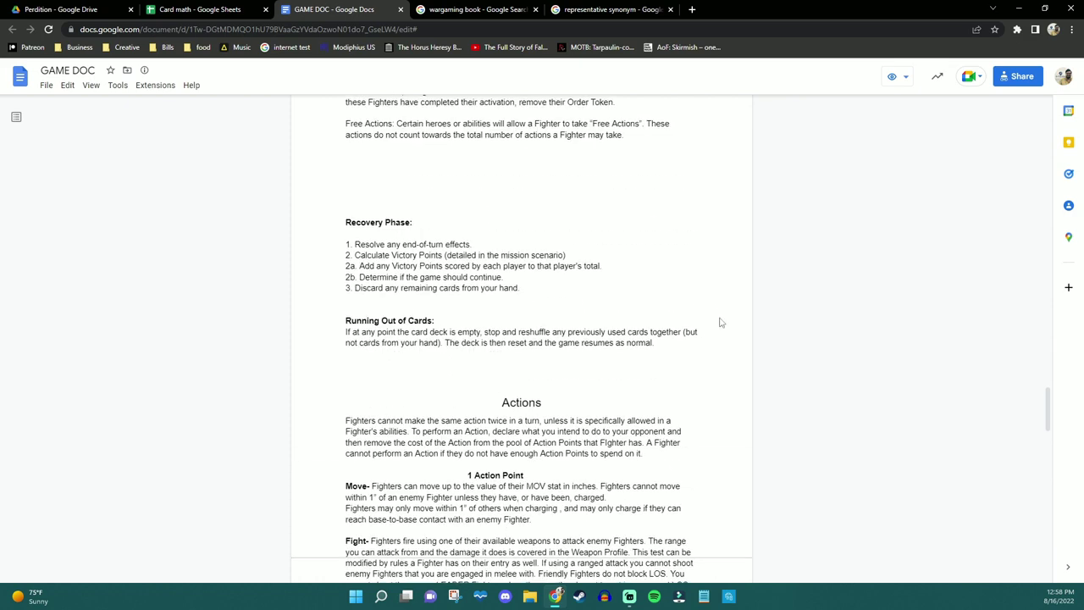
scroll(721, 322, up, 10)
scroll(721, 321, down, 15)
scroll(721, 322, up, 15)
scroll(720, 322, up, 1)
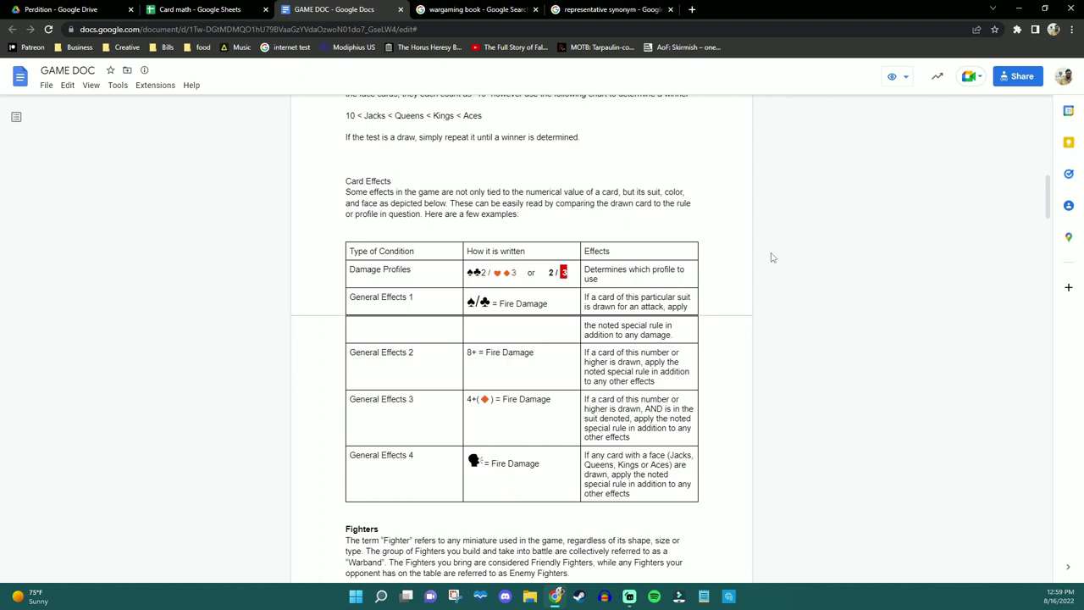
Find the ATTACKING section in the rules and highlight its text from the heading through the start of Making Attacks.
scroll(770, 256, down, 20)
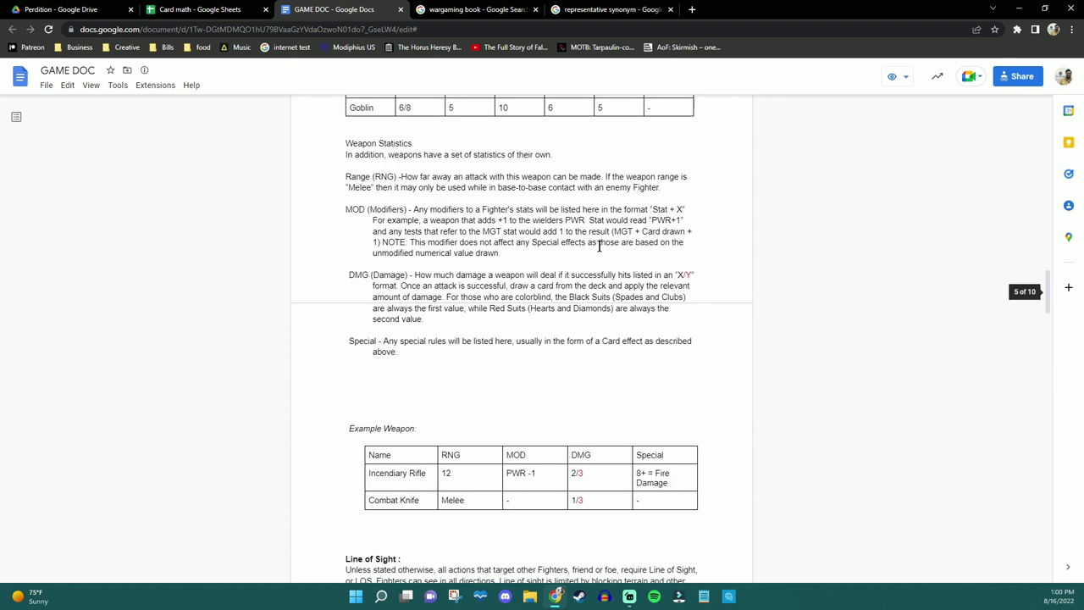
scroll(803, 320, down, 5)
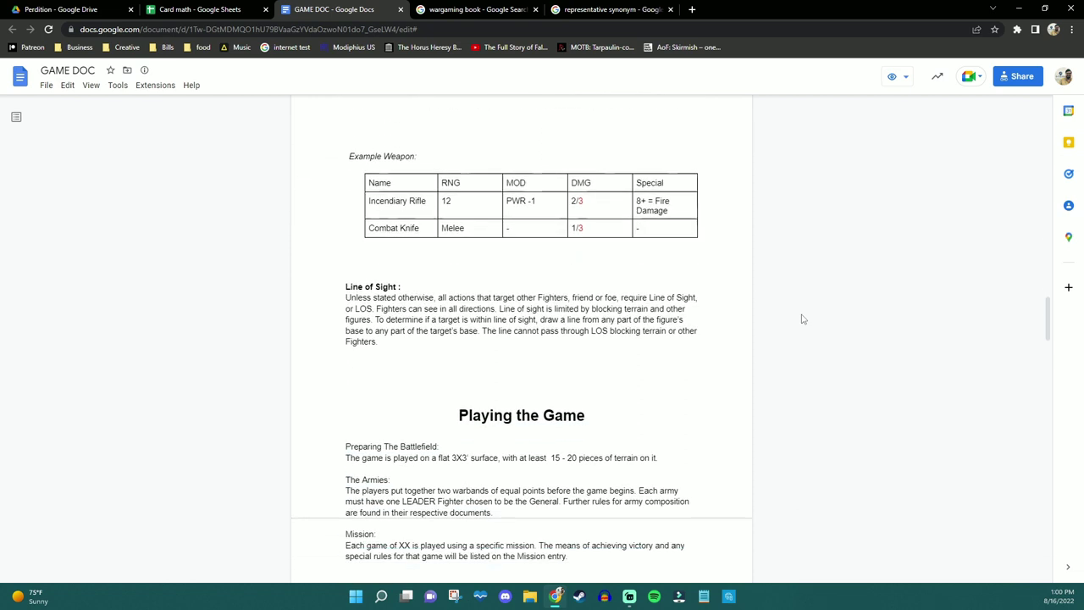
scroll(803, 320, down, 1)
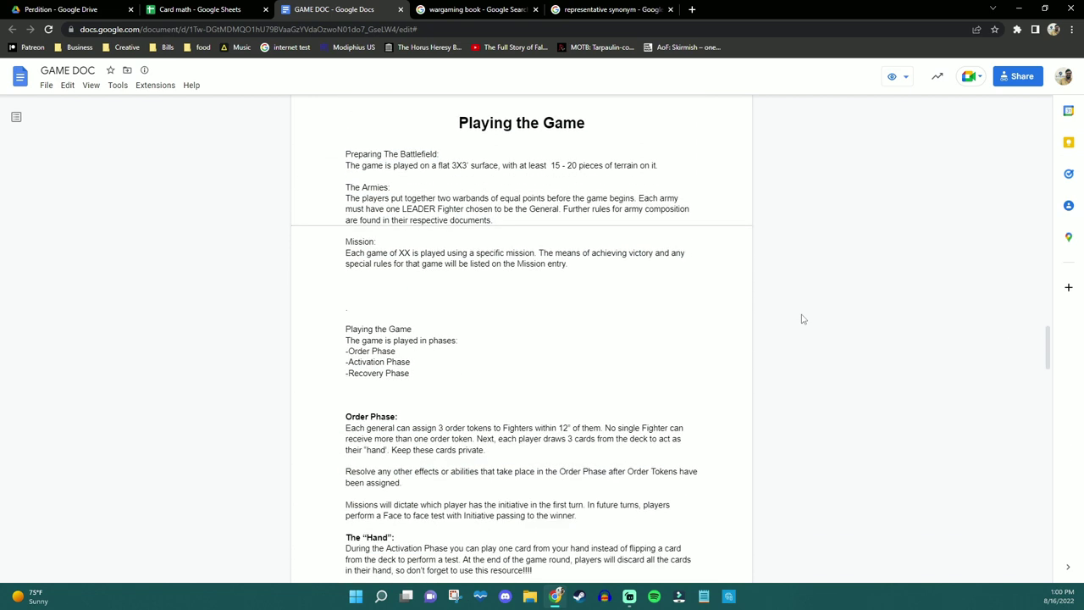
scroll(803, 320, down, 4)
scroll(803, 319, down, 5)
scroll(803, 319, down, 4)
scroll(803, 319, down, 2)
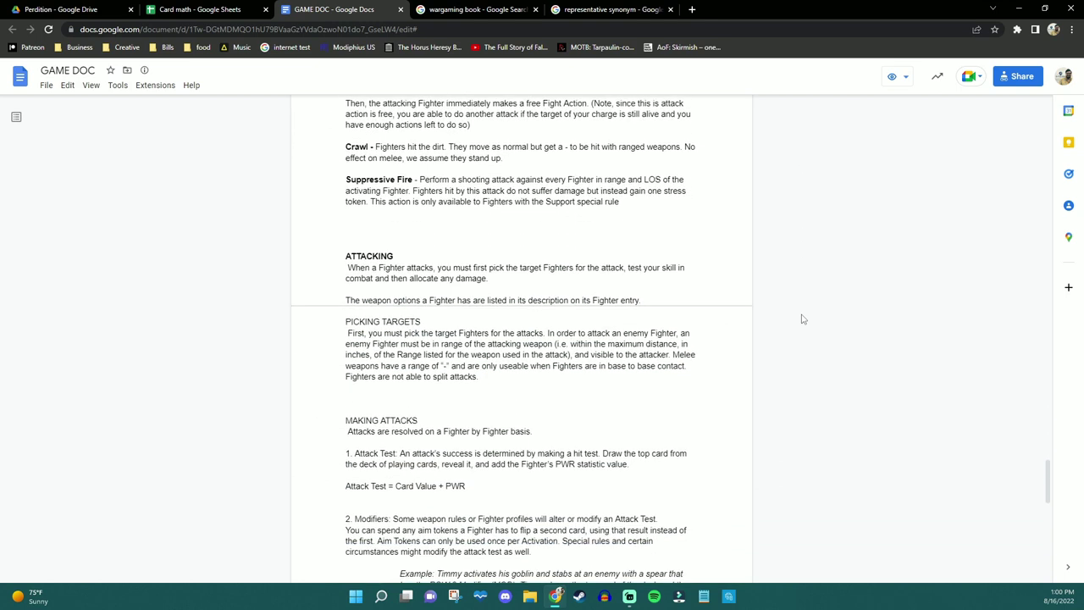
scroll(803, 319, down, 2)
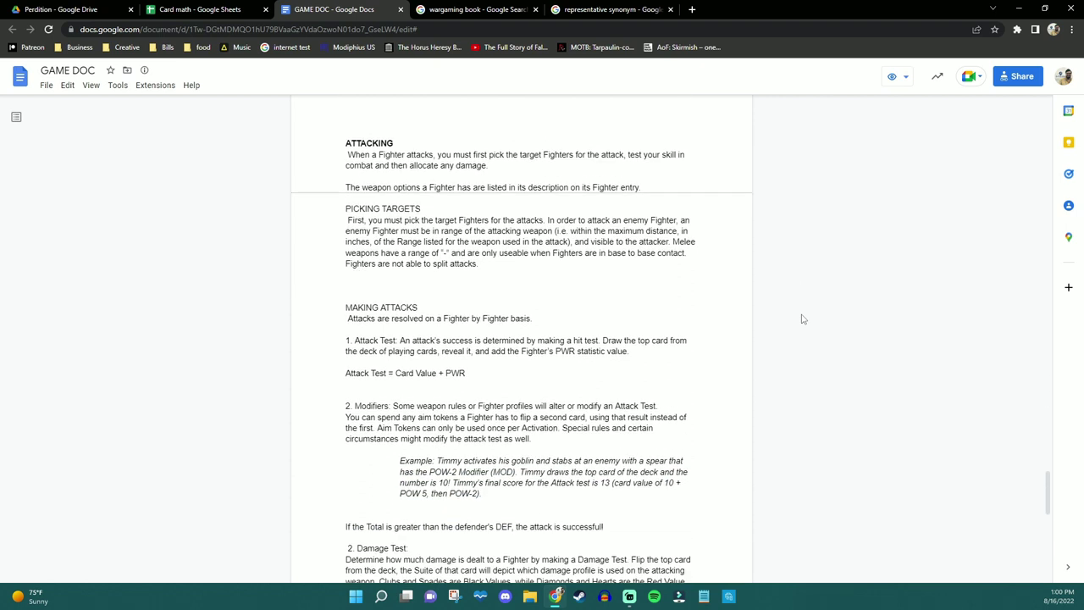
scroll(640, 234, up, 1)
drag(344, 141, 552, 327)
click(552, 327)
Examine the attack and damage test rules, highlighting the defender's DEF condition and the color blind note.
scroll(551, 327, down, 2)
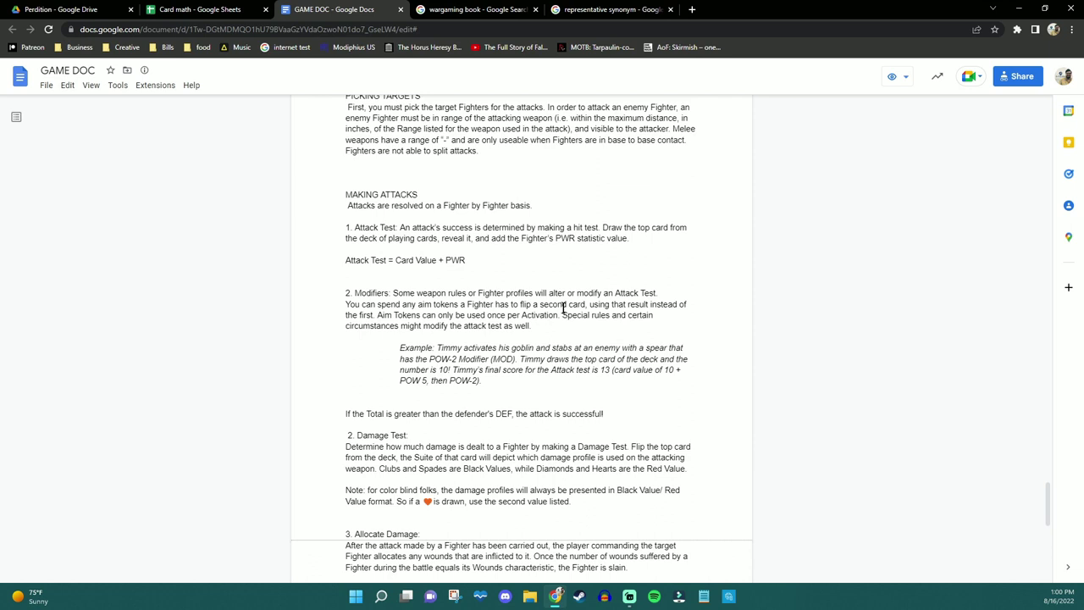
scroll(563, 306, down, 2)
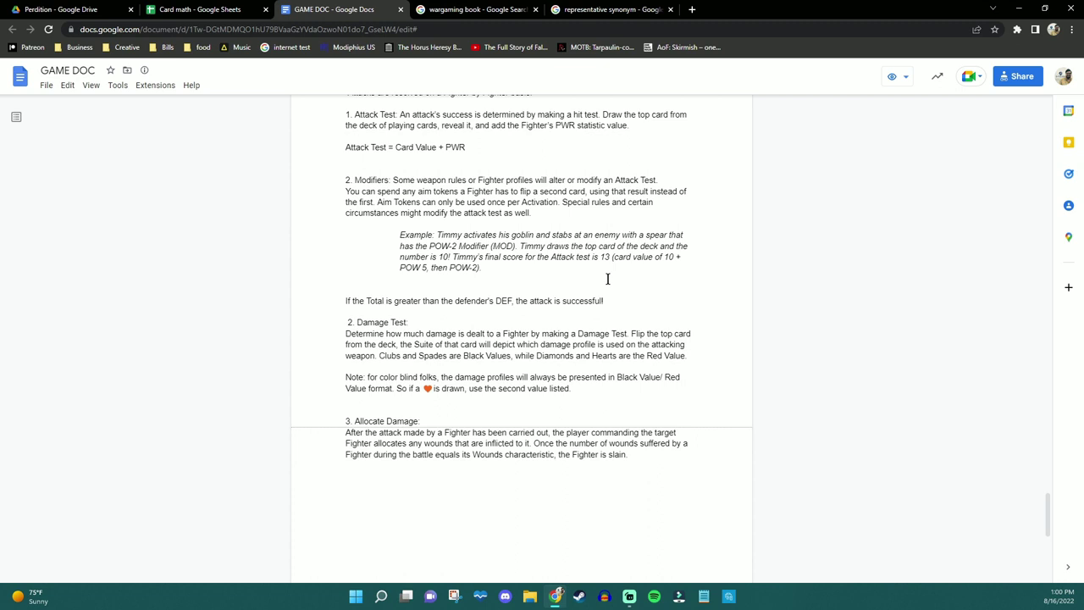
drag(493, 300, 579, 300)
click(579, 301)
drag(344, 377, 566, 388)
click(562, 388)
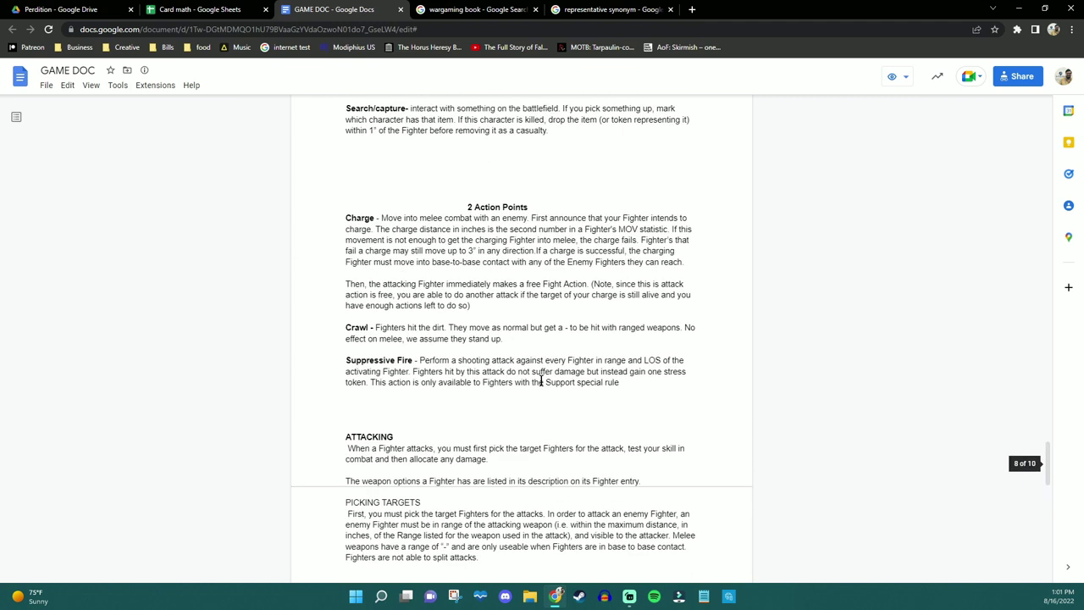
Go back through the Actions, game phases and example weapon sections of the rules to the Card Effects table.
scroll(541, 382, up, 5)
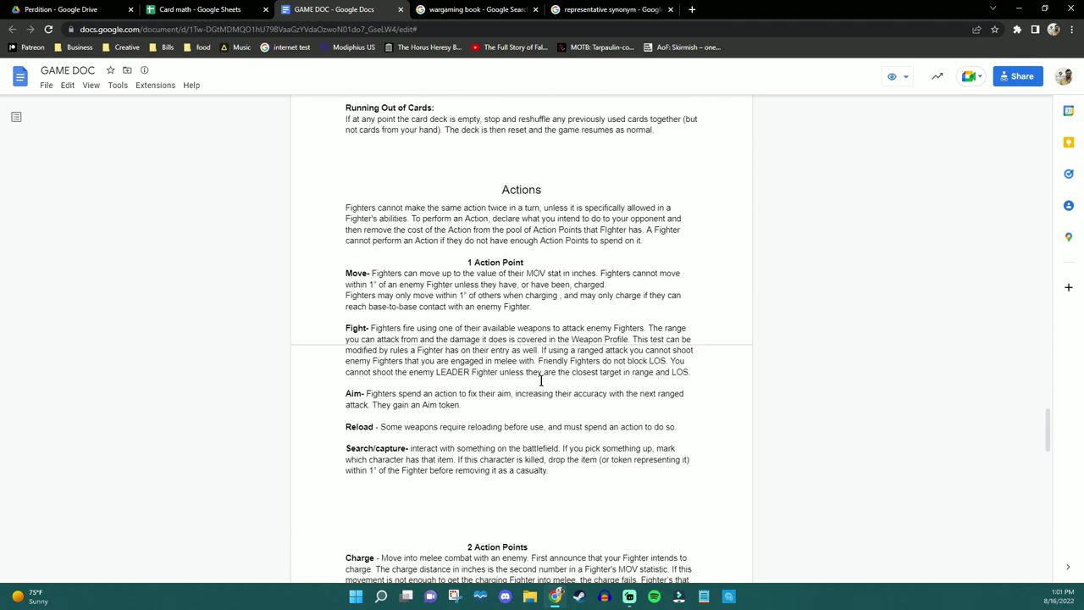
scroll(541, 382, up, 5)
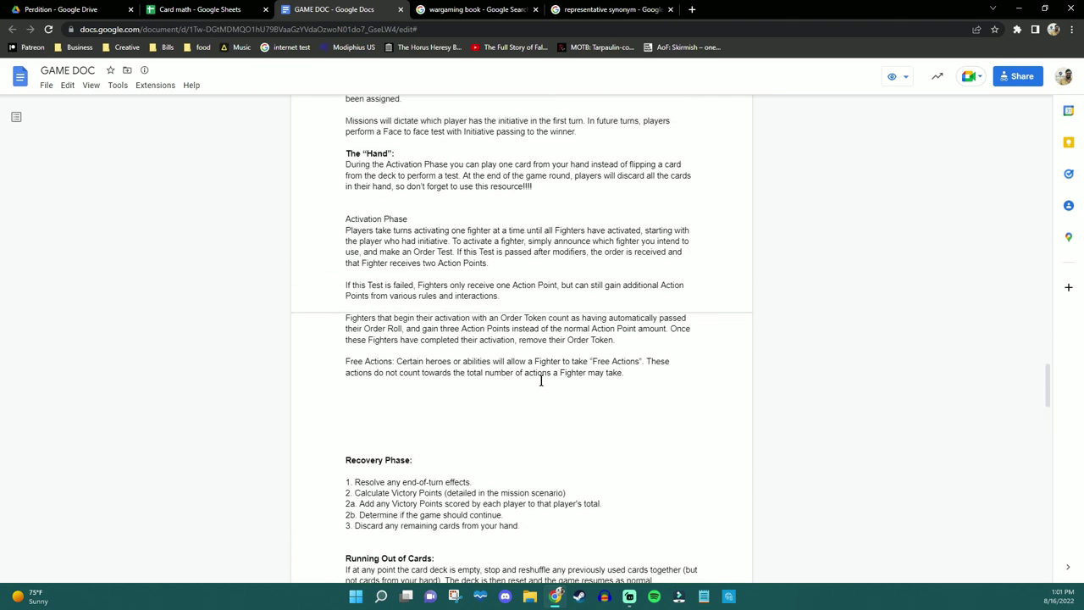
scroll(541, 381, up, 5)
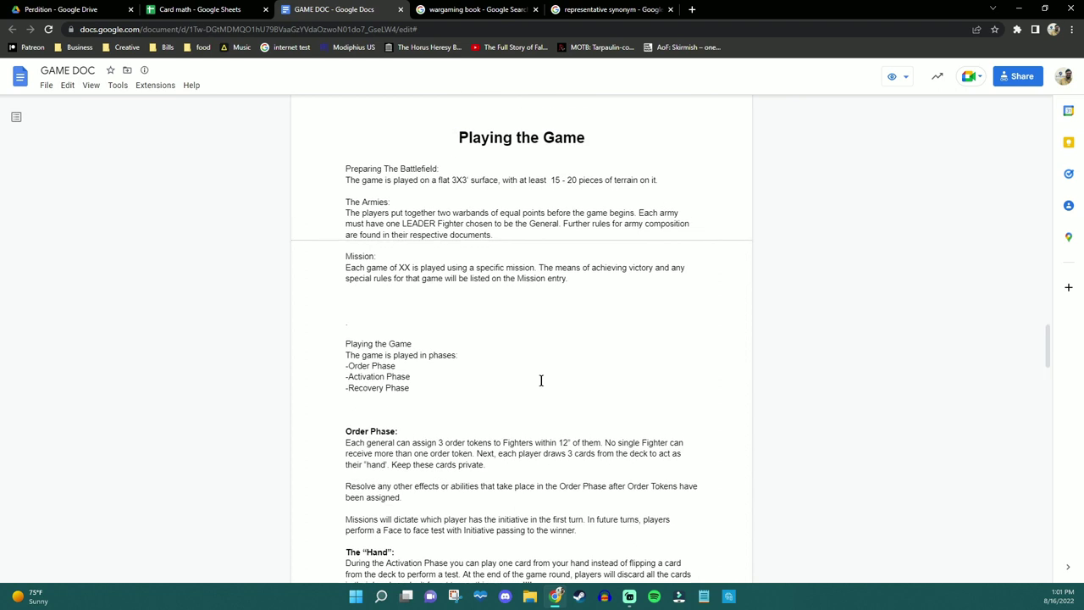
scroll(541, 381, up, 5)
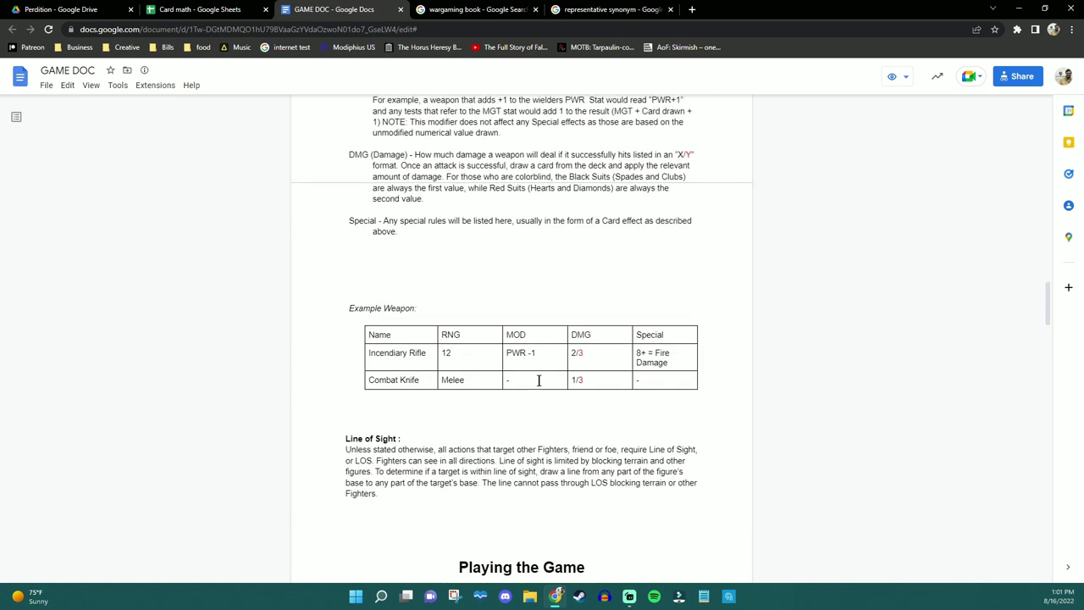
scroll(538, 382, up, 5)
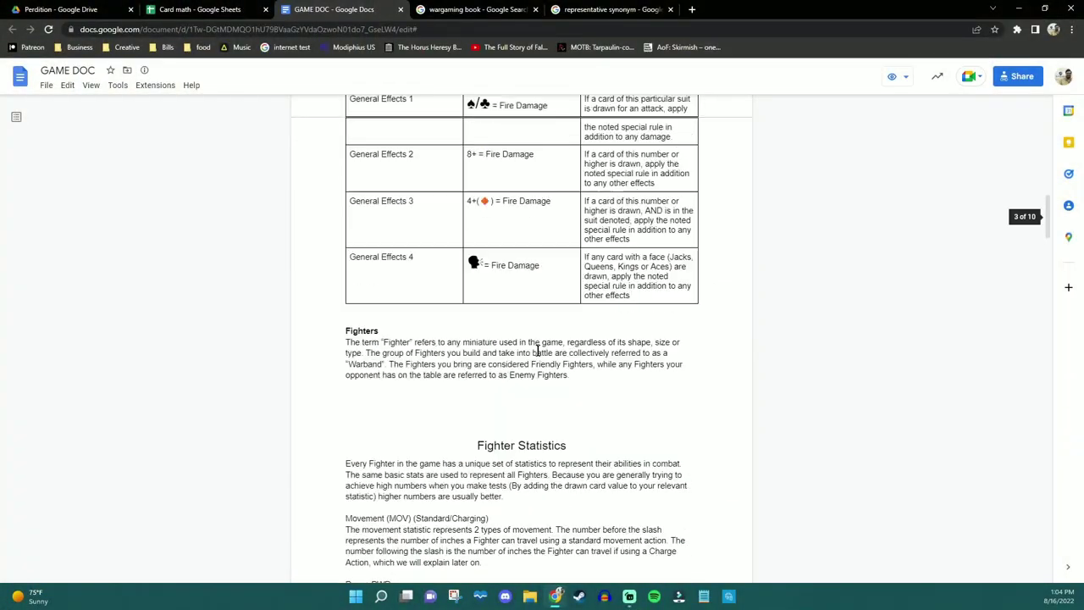
scroll(537, 349, up, 2)
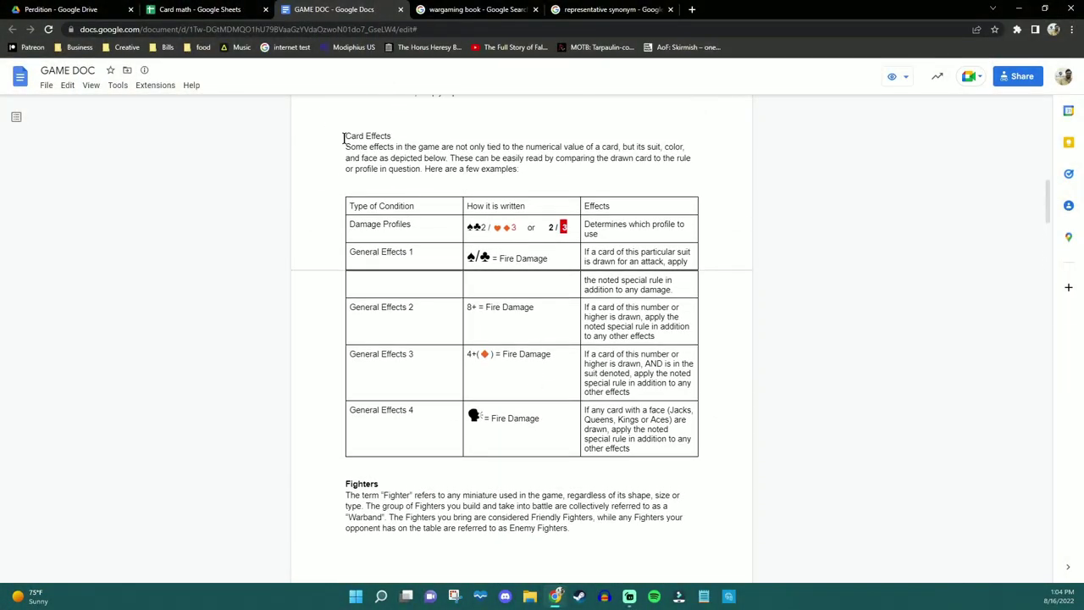